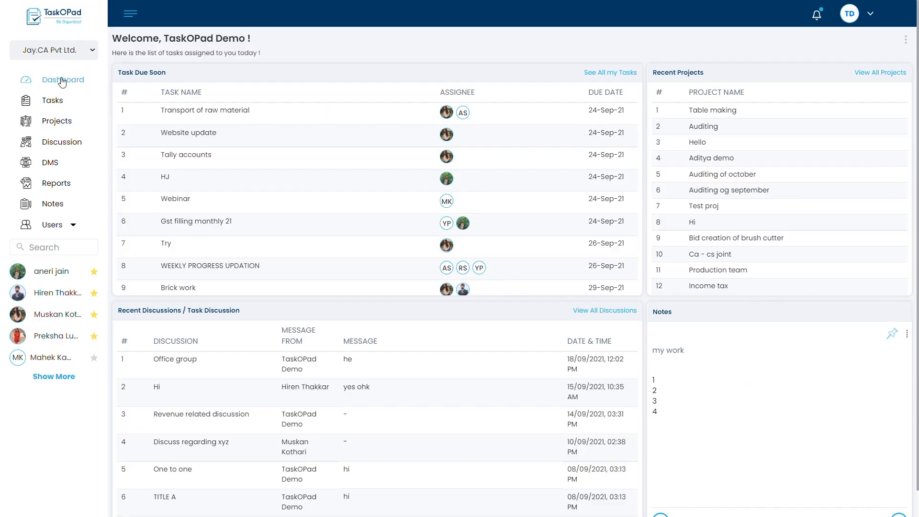
# Open the configuration of the company Jay.CA Pvt Ltd. and enable its time sheet.
pyautogui.click(855, 17)
pyautogui.click(833, 48)
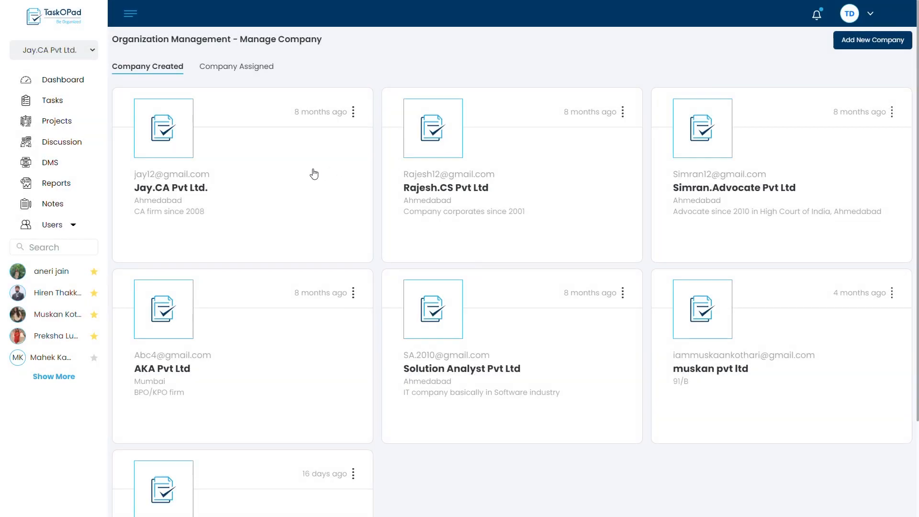
pyautogui.click(314, 173)
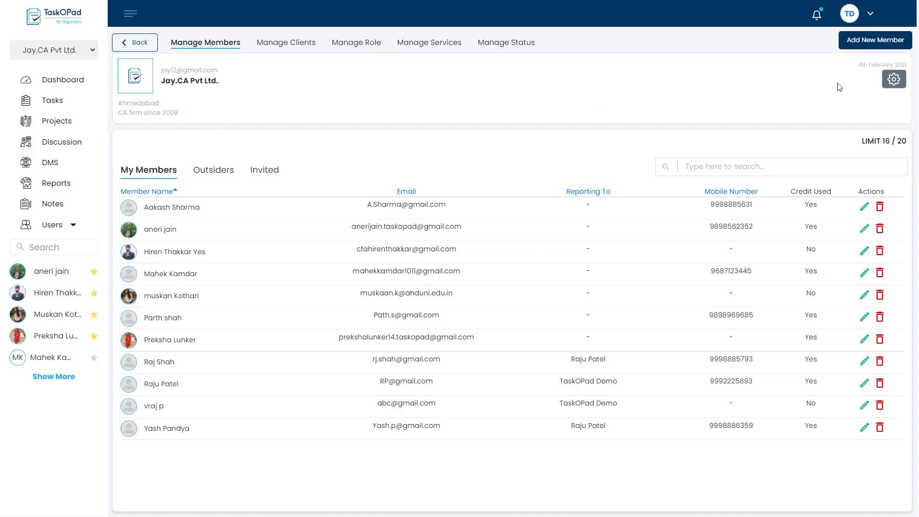
pyautogui.click(894, 80)
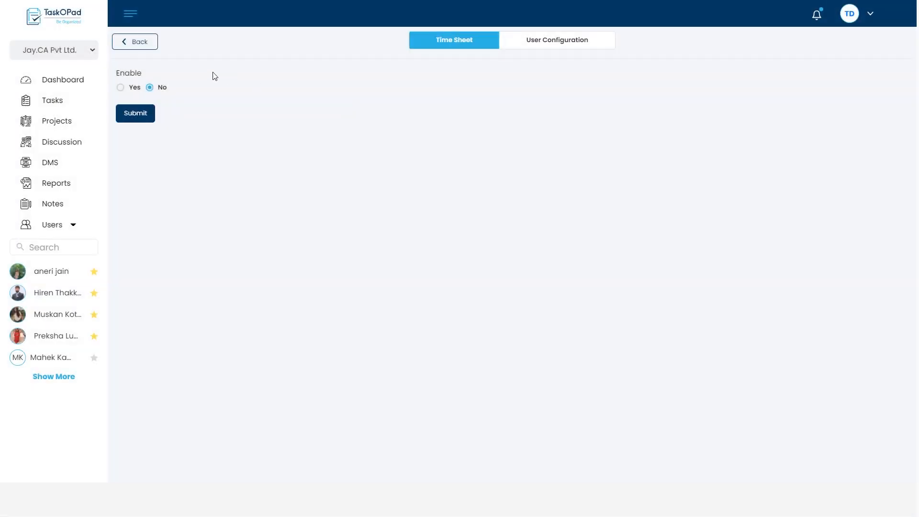
pyautogui.click(121, 88)
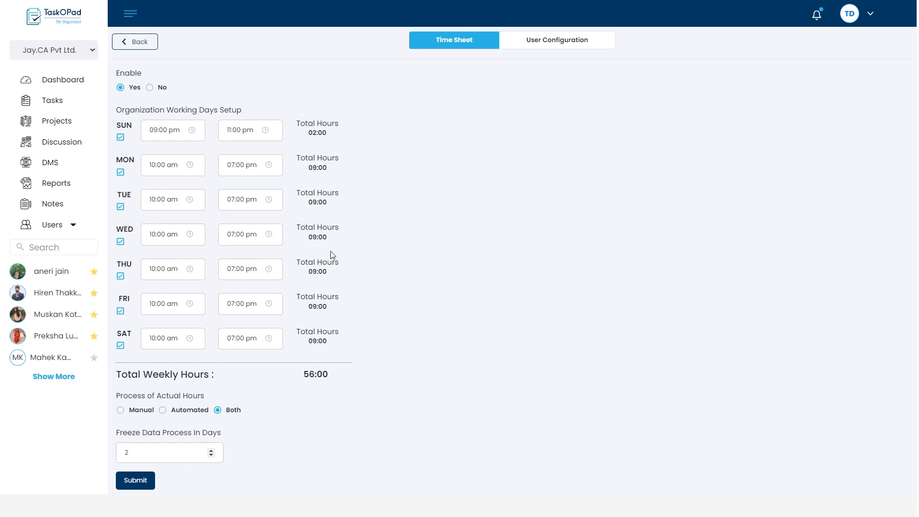
# Check the per-user time entry configuration and submit the company's time sheet settings.
pyautogui.click(557, 42)
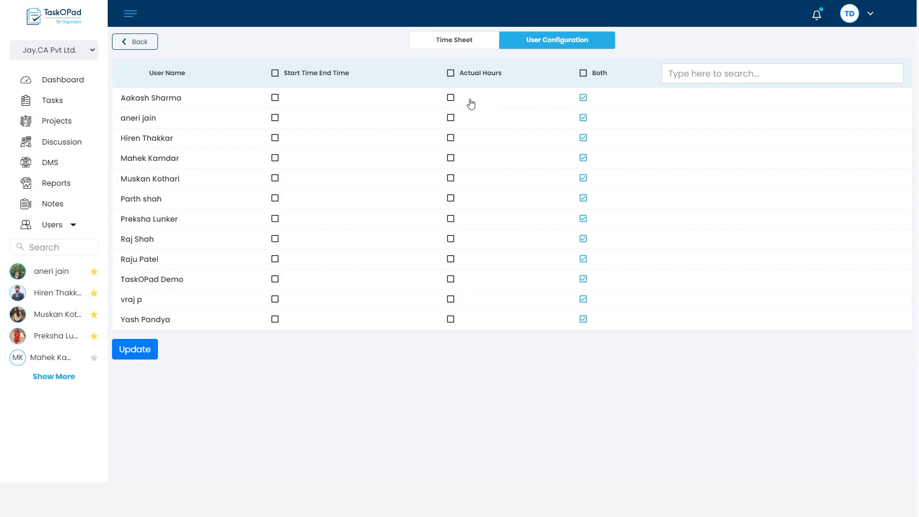
pyautogui.click(460, 44)
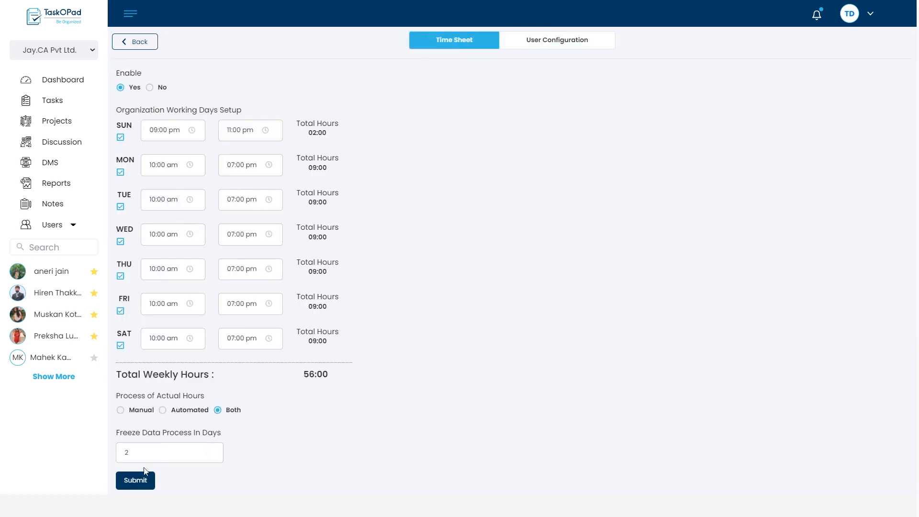
pyautogui.click(145, 482)
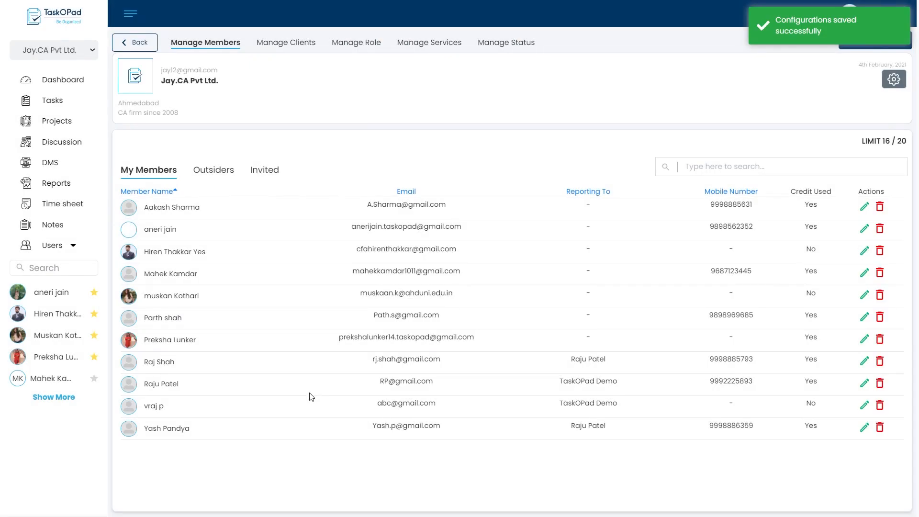
# Start a new task named "Time Sheet Feature".
pyautogui.click(59, 99)
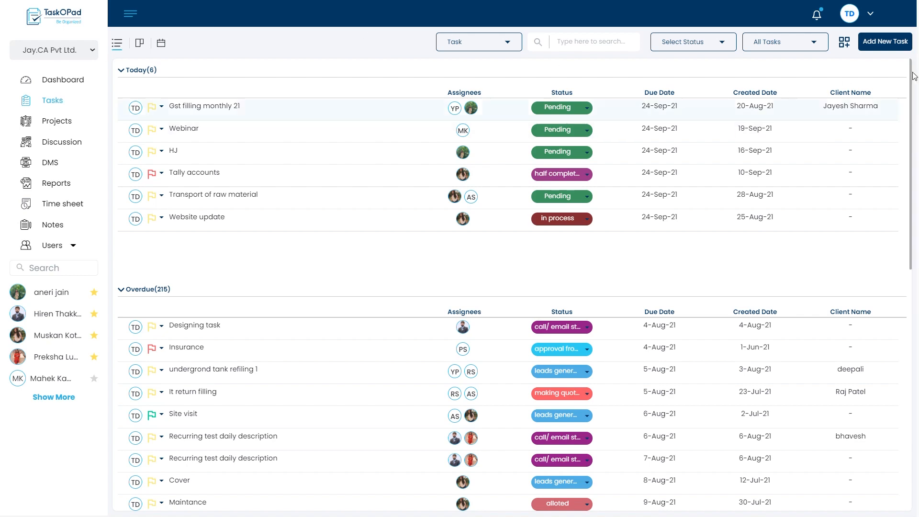
pyautogui.click(893, 44)
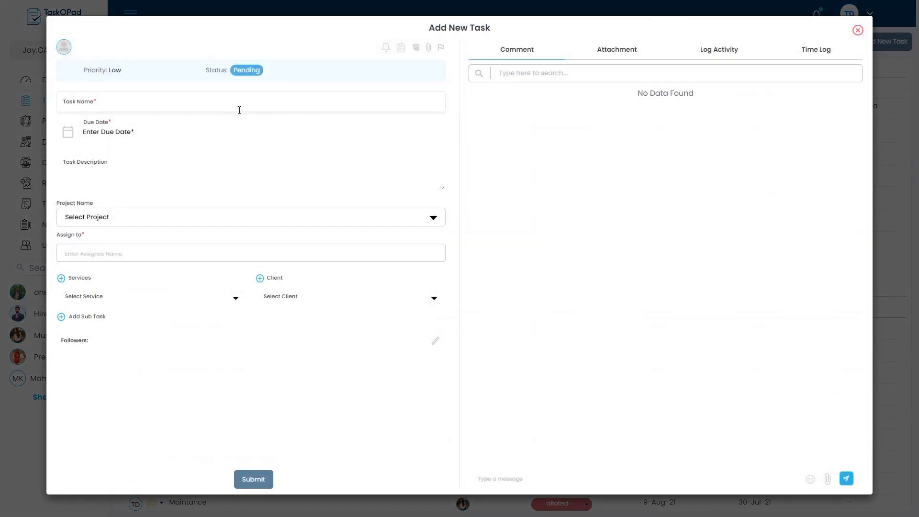
pyautogui.click(240, 110)
pyautogui.write('Time Sheet Feature')
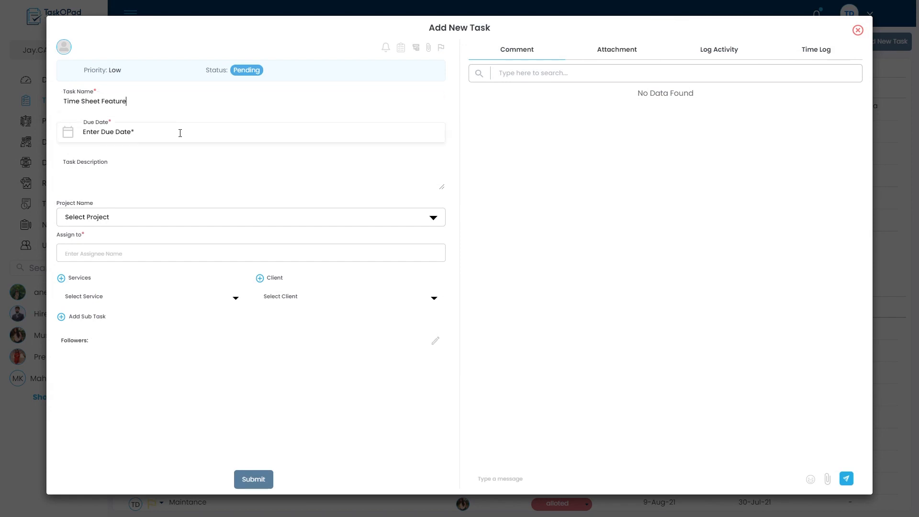
# Schedule the new task from 24/09/2021 at 10:00 to 04/10/2021 at 06:00.
pyautogui.click(178, 133)
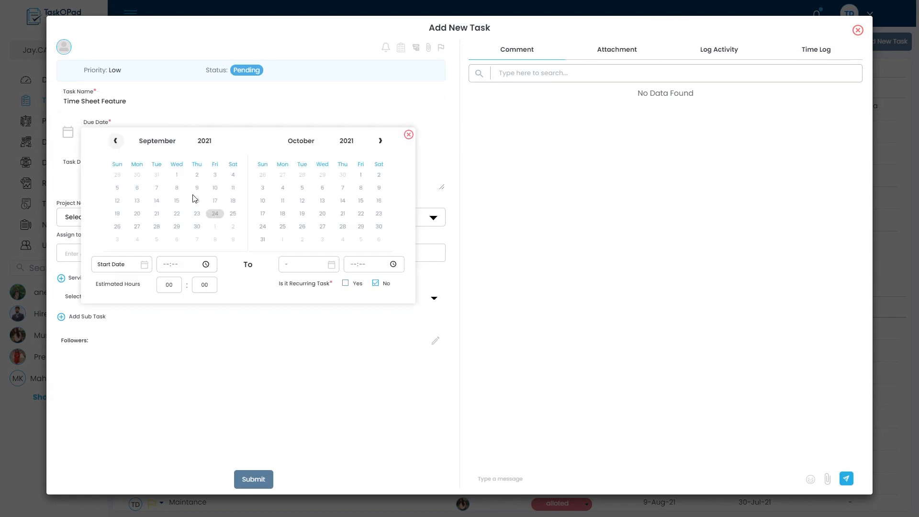
pyautogui.click(218, 215)
pyautogui.click(284, 189)
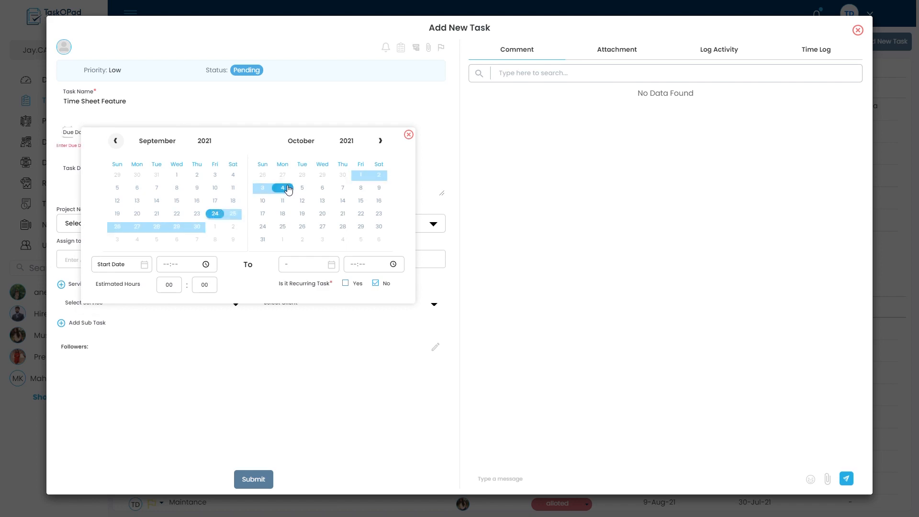
pyautogui.click(165, 266)
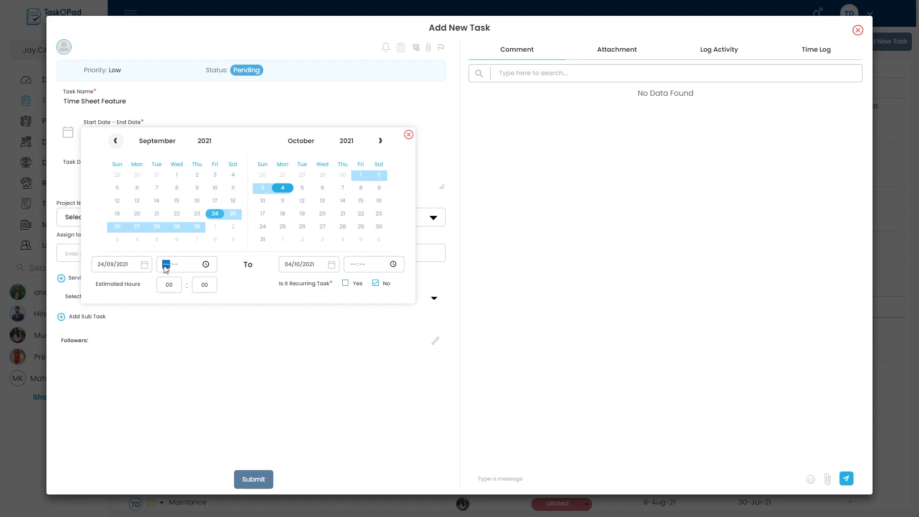
pyautogui.write('10:00')
pyautogui.press('Tab')
pyautogui.press('Tab')
pyautogui.write('06:00')
# Set the task's estimated hours to 50 and close the date settings.
pyautogui.click(177, 294)
pyautogui.press('BackSpace')
pyautogui.press('BackSpace')
pyautogui.write('50')
pyautogui.click(409, 137)
# Find the intended team member, assign the new task to them and submit it.
pyautogui.click(181, 255)
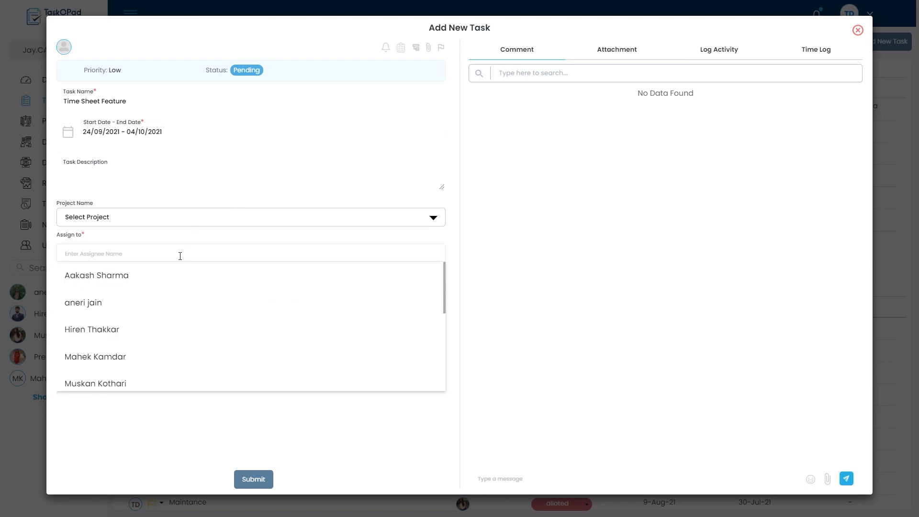
pyautogui.write('mus')
pyautogui.click(136, 276)
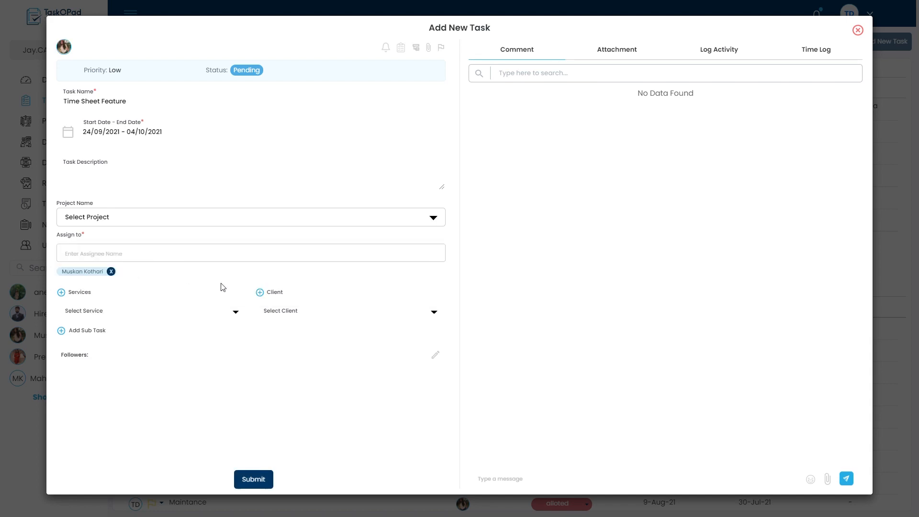
pyautogui.click(254, 479)
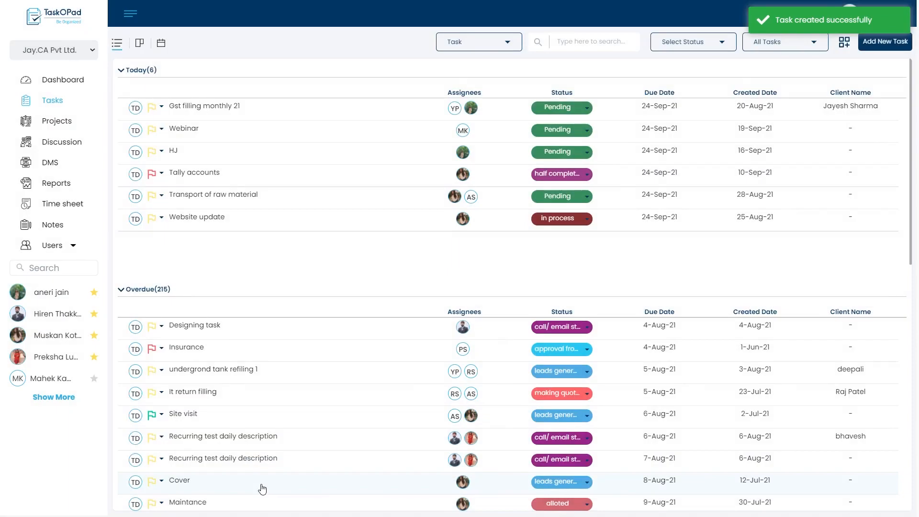
# Open the newly assigned "Time Sheet Feature" task from the assignee's notifications.
pyautogui.click(57, 84)
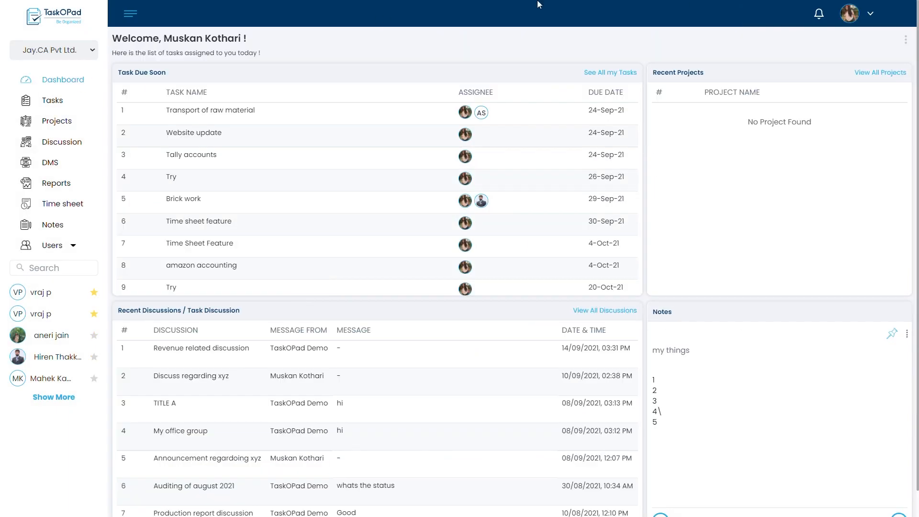
pyautogui.click(820, 18)
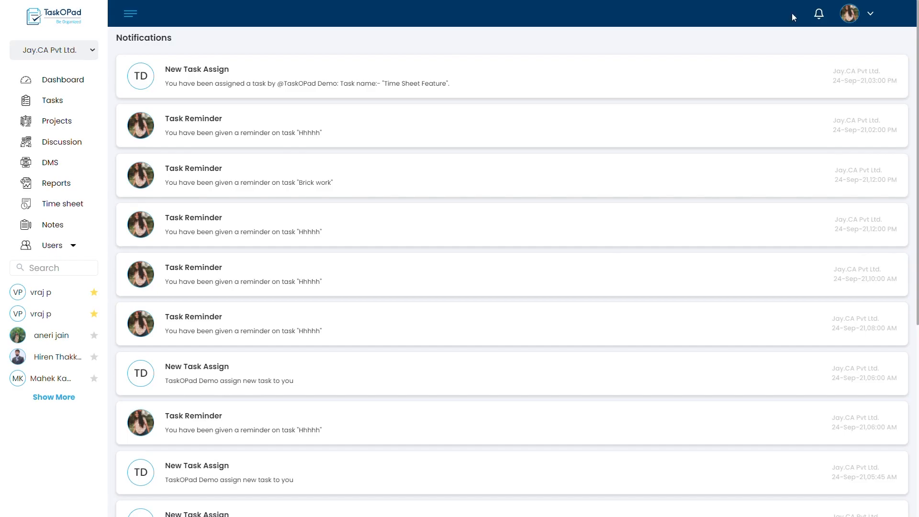
pyautogui.click(444, 68)
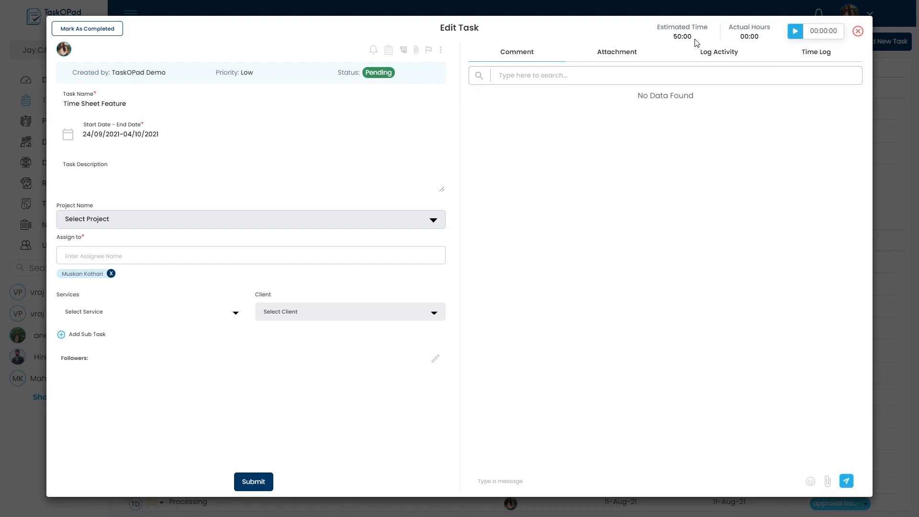
# Start the timer on the "Time Sheet Feature" task, close the task and reopen it from the ongoing tasks.
pyautogui.click(796, 34)
pyautogui.click(858, 32)
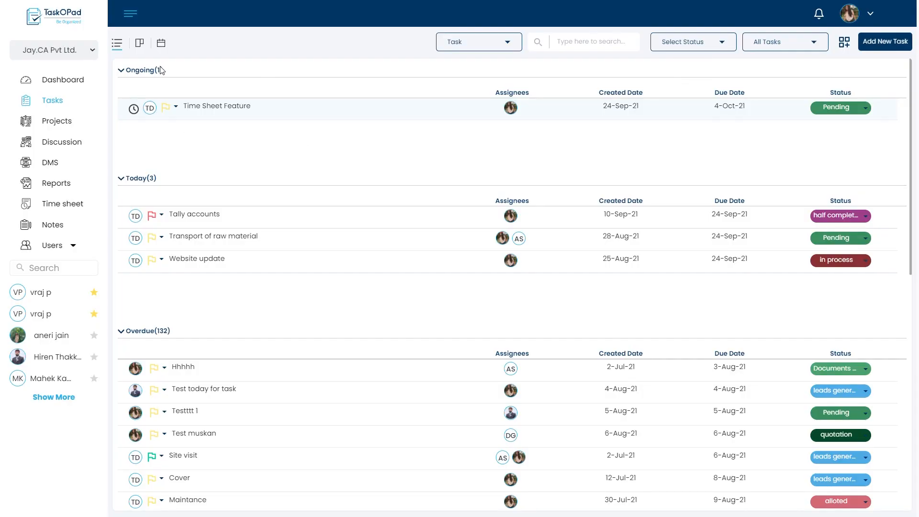
pyautogui.click(238, 109)
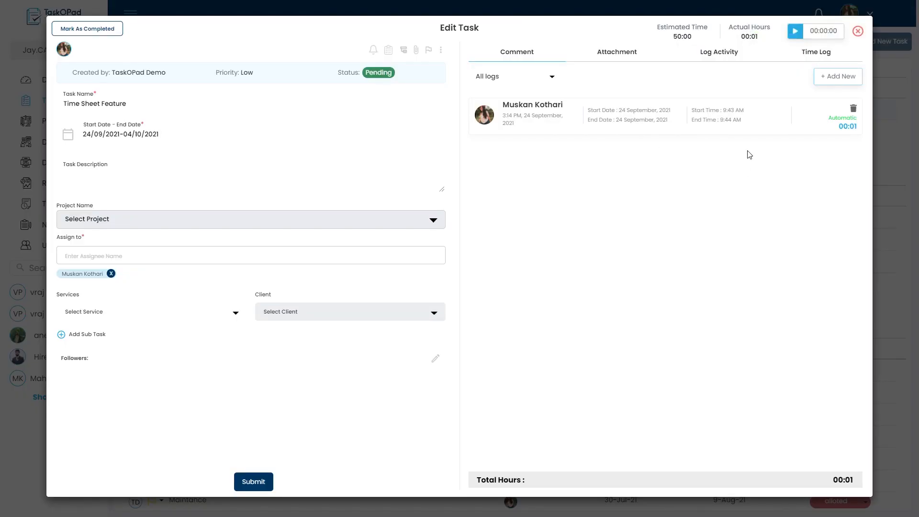
# Add a manual time entry to the task for 24 September 2021 from 1:00 AM to 7:00 AM.
pyautogui.click(835, 81)
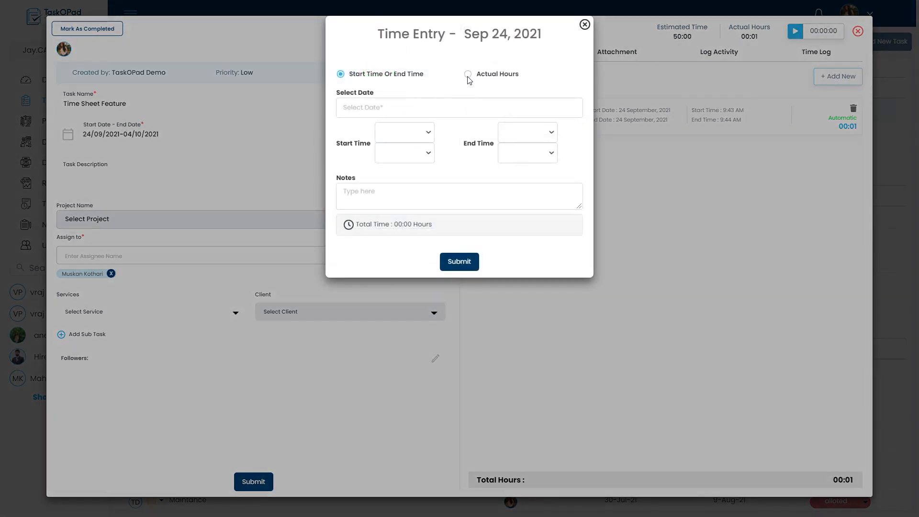
pyautogui.click(421, 113)
pyautogui.click(498, 231)
pyautogui.click(398, 134)
pyautogui.click(507, 132)
pyautogui.click(518, 238)
pyautogui.click(466, 265)
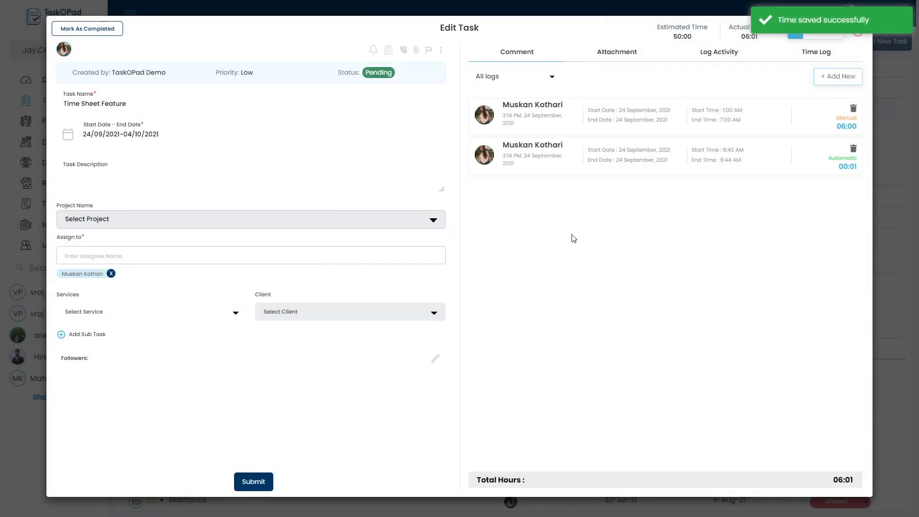
# Add an Actual Hours entry for 24/09/2021 of 2 hours 0 minutes with the note "Hello".
pyautogui.click(838, 88)
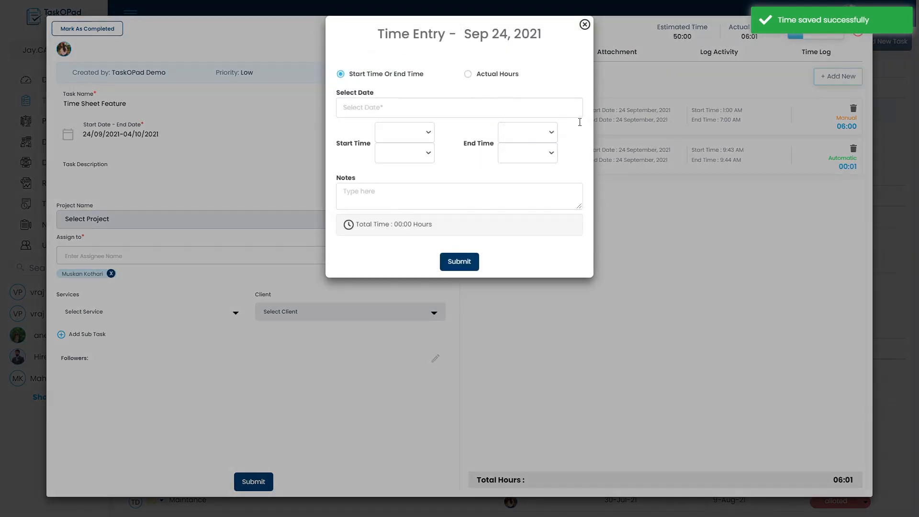
pyautogui.click(490, 80)
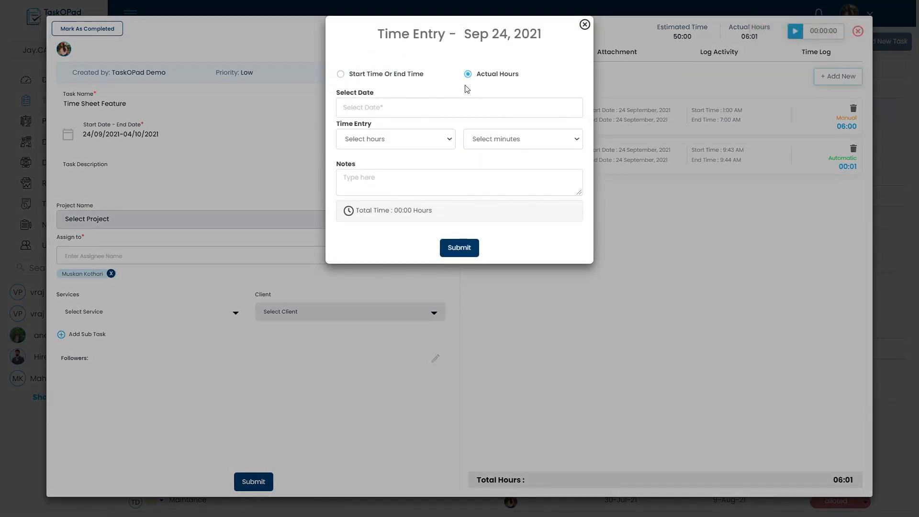
pyautogui.click(439, 107)
pyautogui.click(496, 230)
pyautogui.click(421, 139)
pyautogui.click(410, 188)
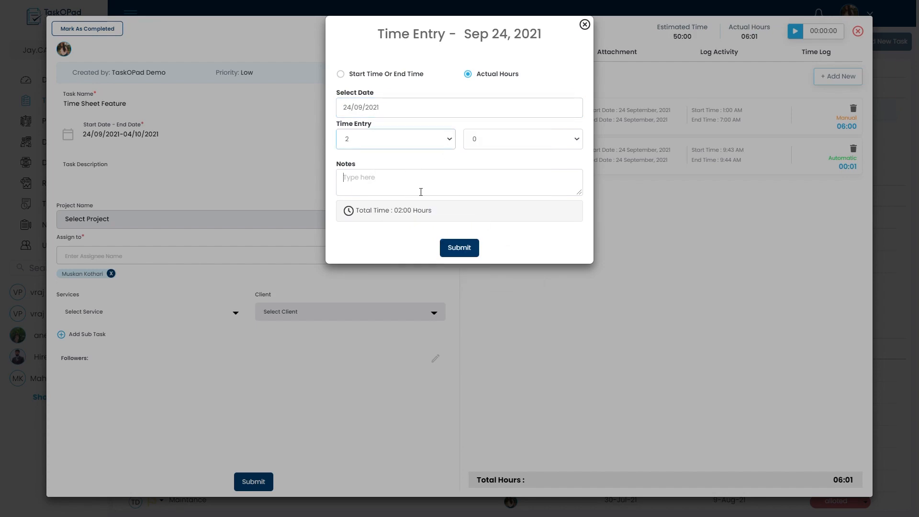
pyautogui.click(421, 191)
pyautogui.write('Hello')
pyautogui.click(460, 248)
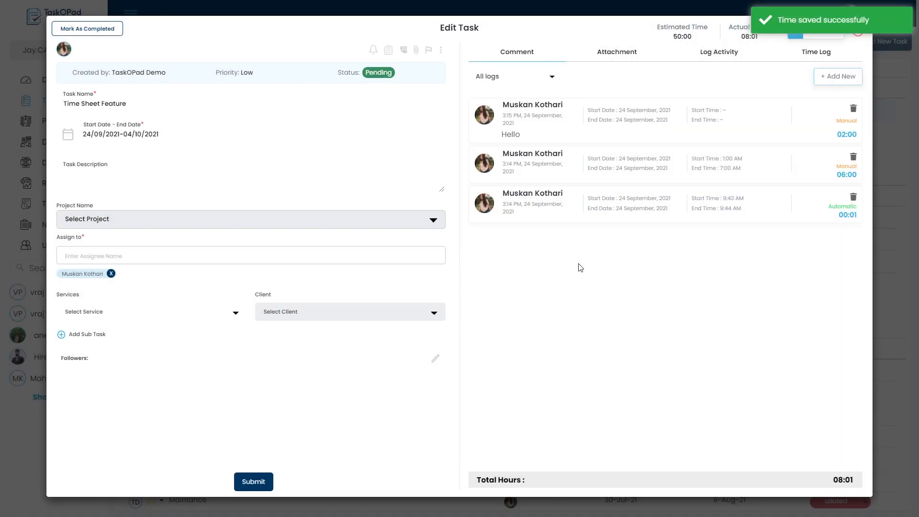
# Check the task's total logged hours, close the task and open the time sheet report.
pyautogui.doubleClick(839, 484)
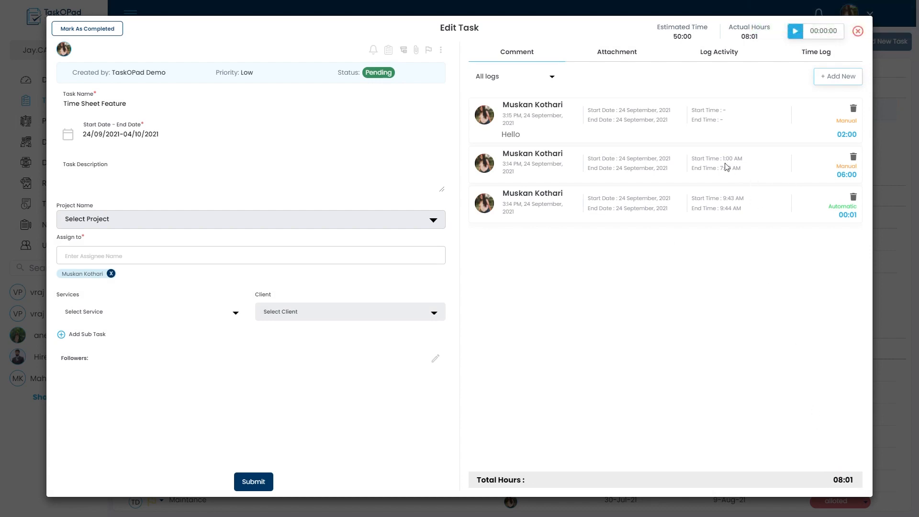
pyautogui.click(858, 32)
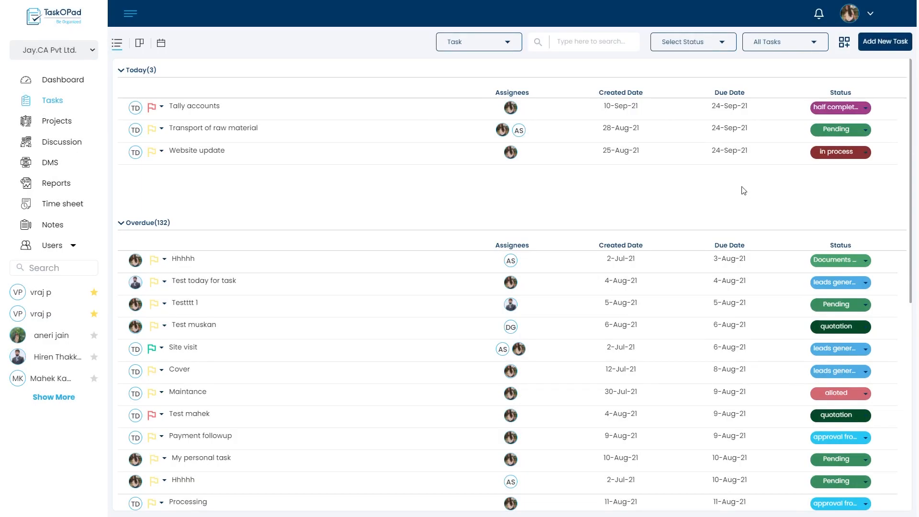
pyautogui.click(70, 203)
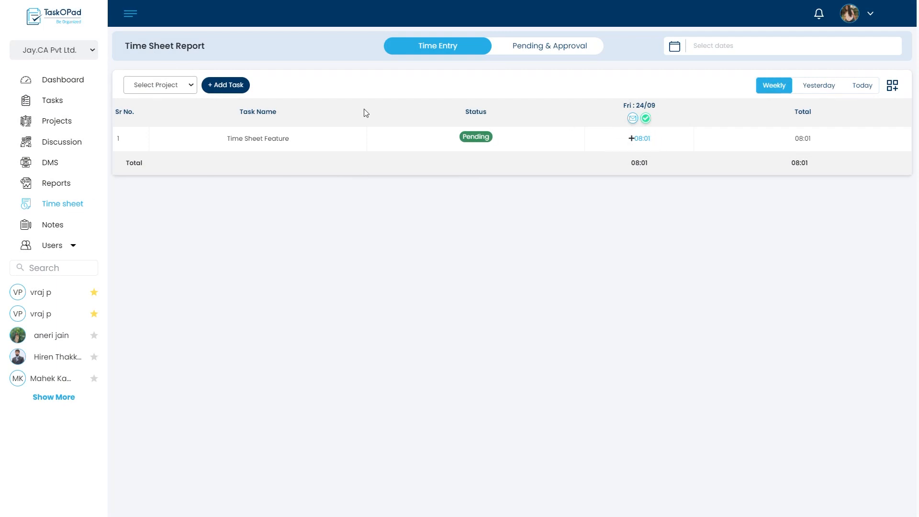
# Examine the task search, Idle Time and Other's options for a new time sheet entry, then close it without saving.
pyautogui.click(223, 91)
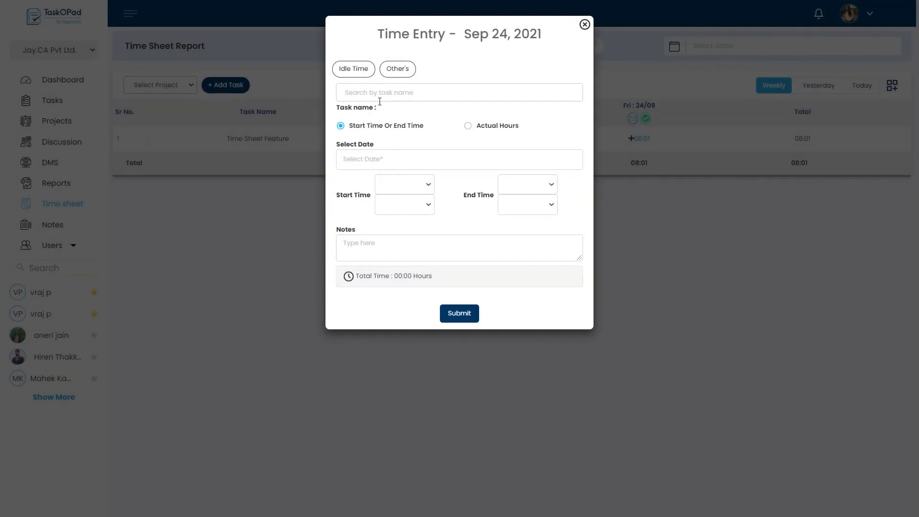
pyautogui.click(380, 98)
pyautogui.click(513, 71)
pyautogui.click(351, 79)
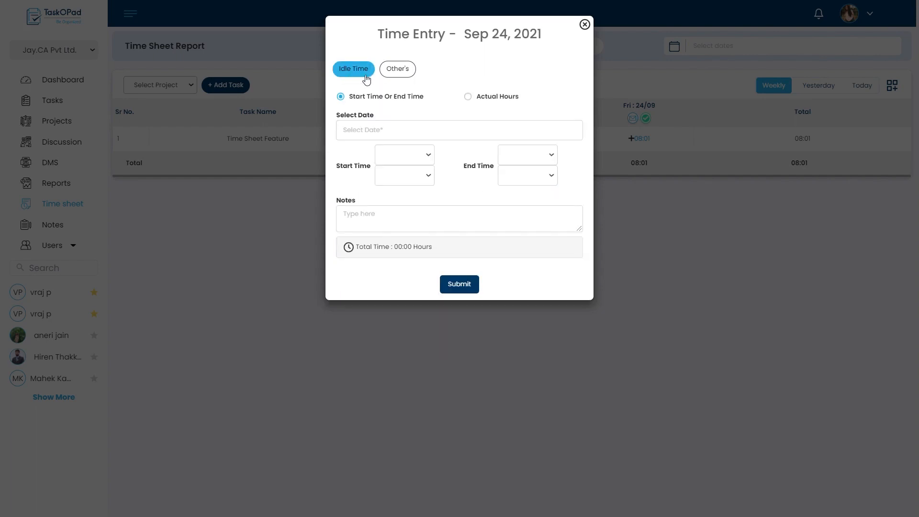
pyautogui.click(396, 76)
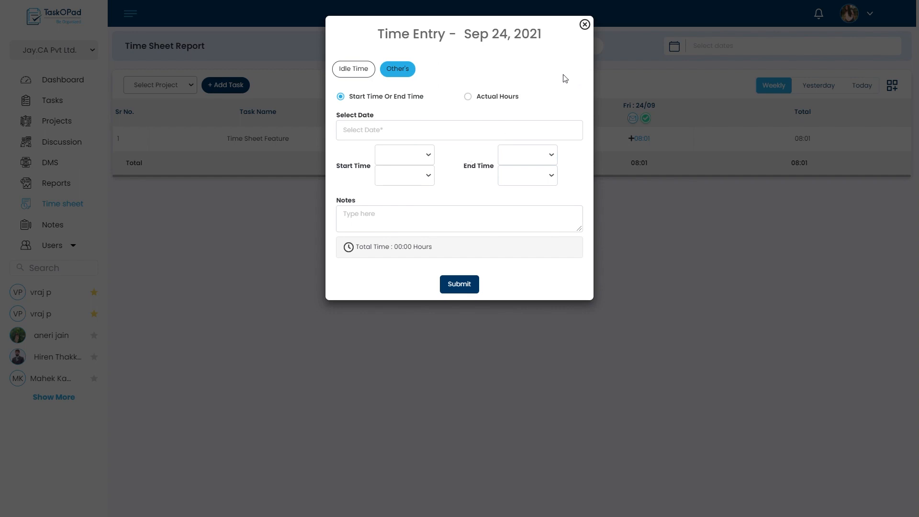
pyautogui.click(586, 24)
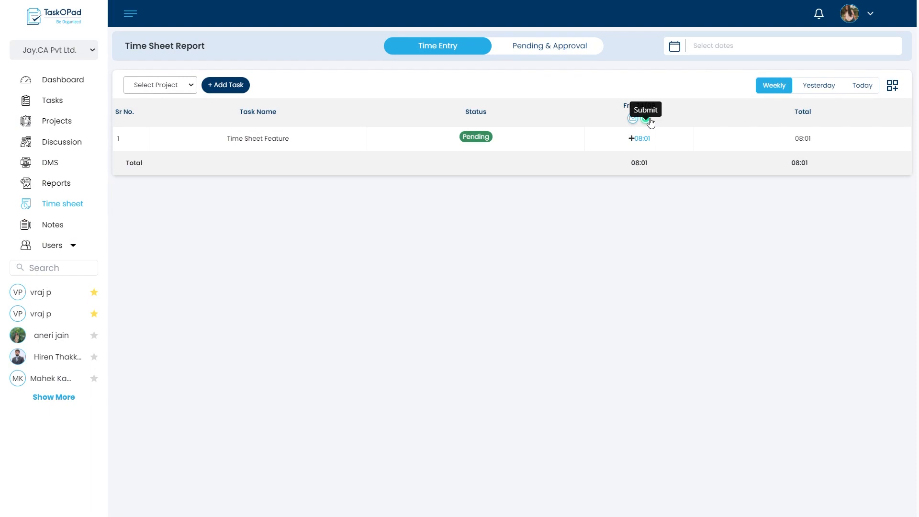
# Submit today's 24/09 time sheet for approval with the note "Check My Time Sheet".
pyautogui.click(862, 84)
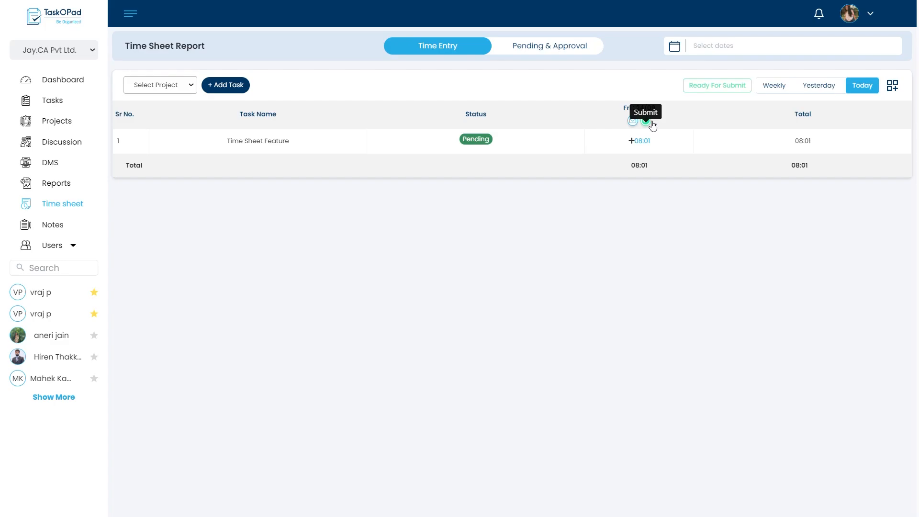
pyautogui.click(646, 121)
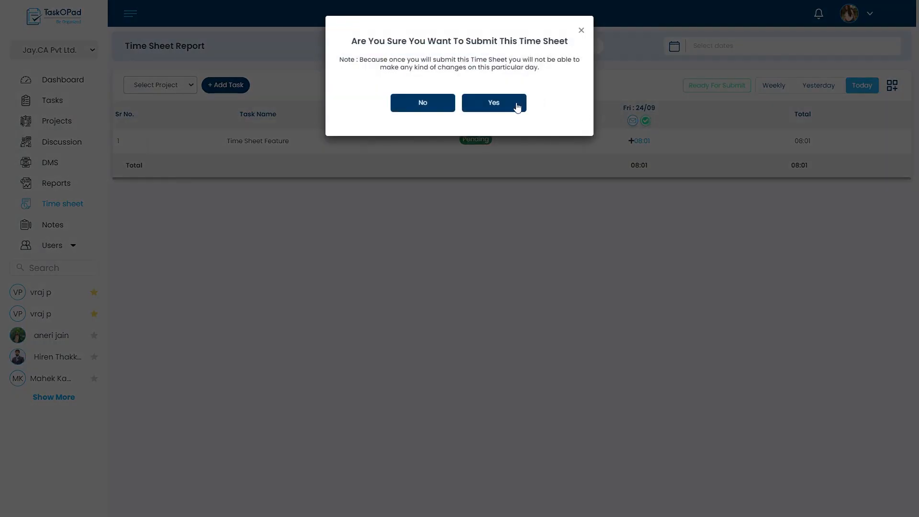
pyautogui.click(515, 104)
pyautogui.click(506, 102)
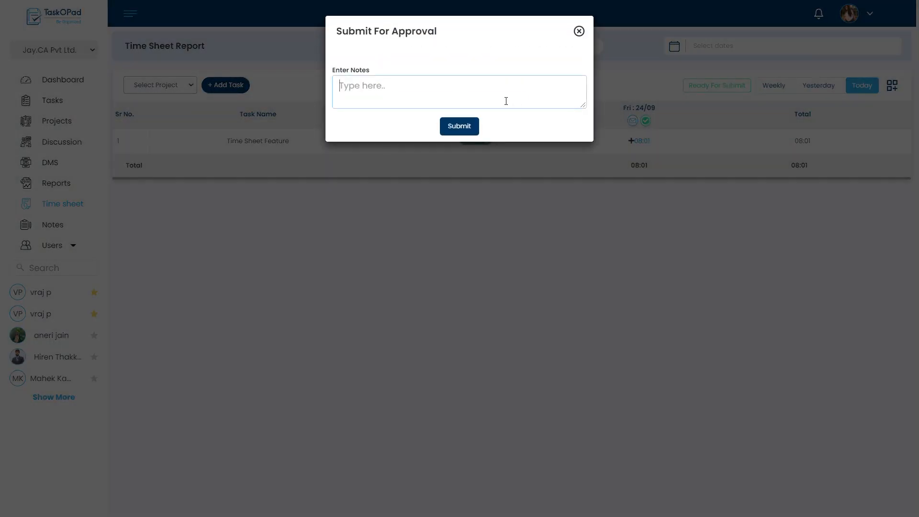
pyautogui.write('Check My Time Sheet')
pyautogui.click(465, 136)
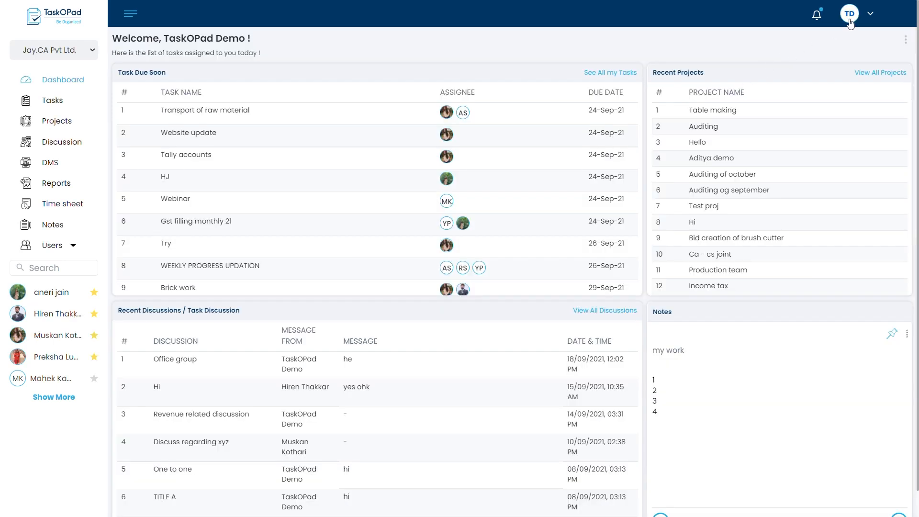
# In the approver's account, open the time sheet report's Pending & Approval view and expand the employees' entries for review.
pyautogui.click(851, 21)
pyautogui.click(586, 60)
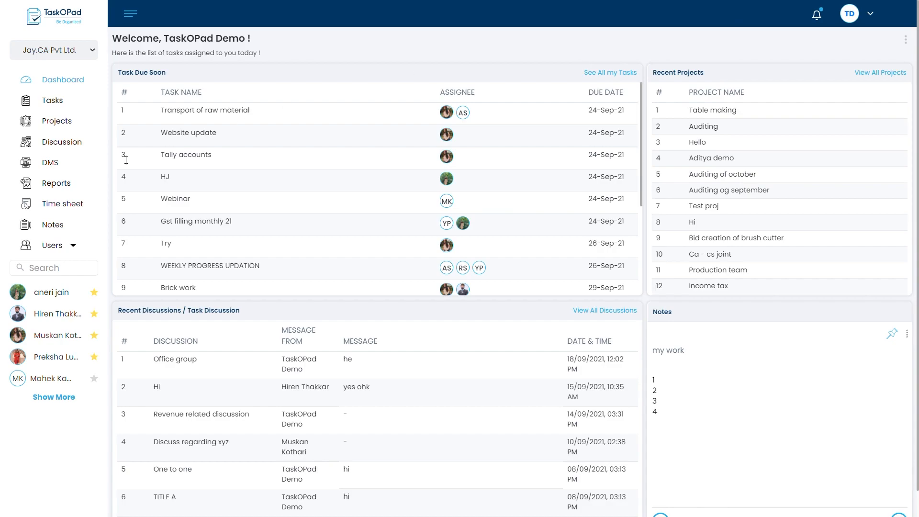
pyautogui.click(81, 202)
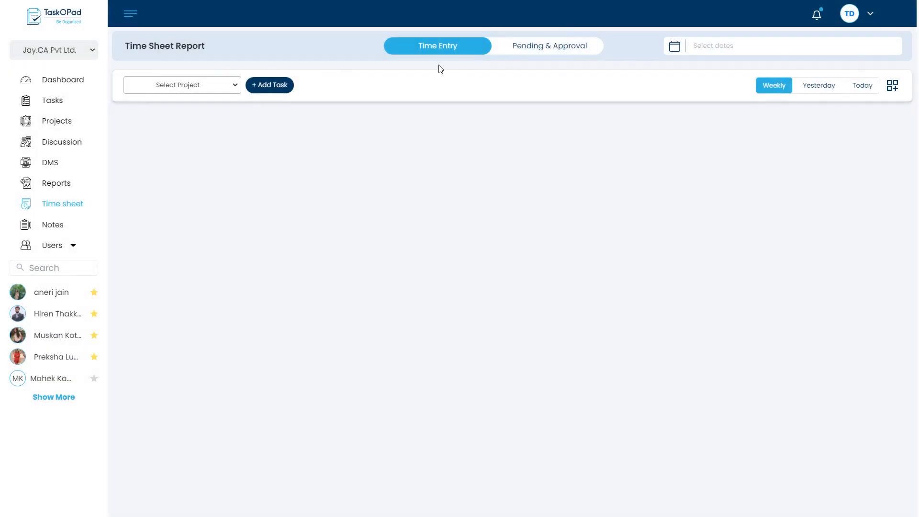
pyautogui.click(537, 54)
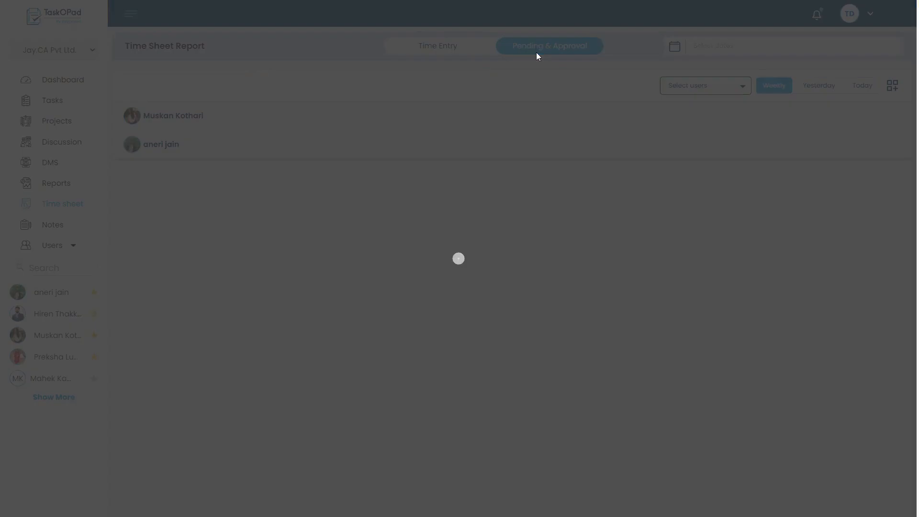
pyautogui.click(333, 121)
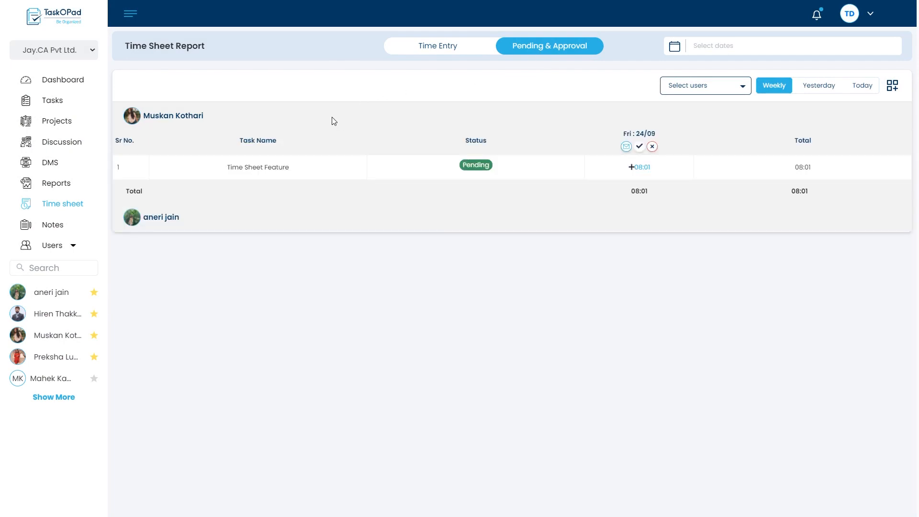
pyautogui.click(233, 222)
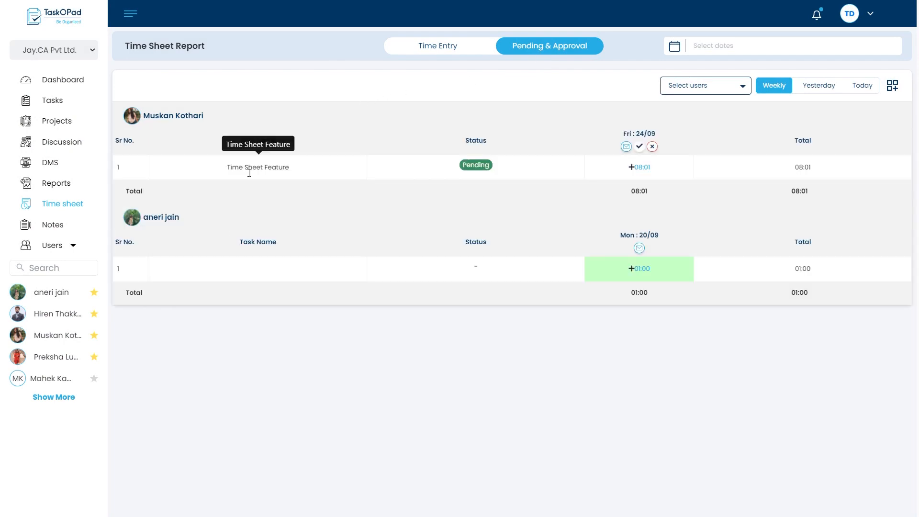
pyautogui.click(217, 218)
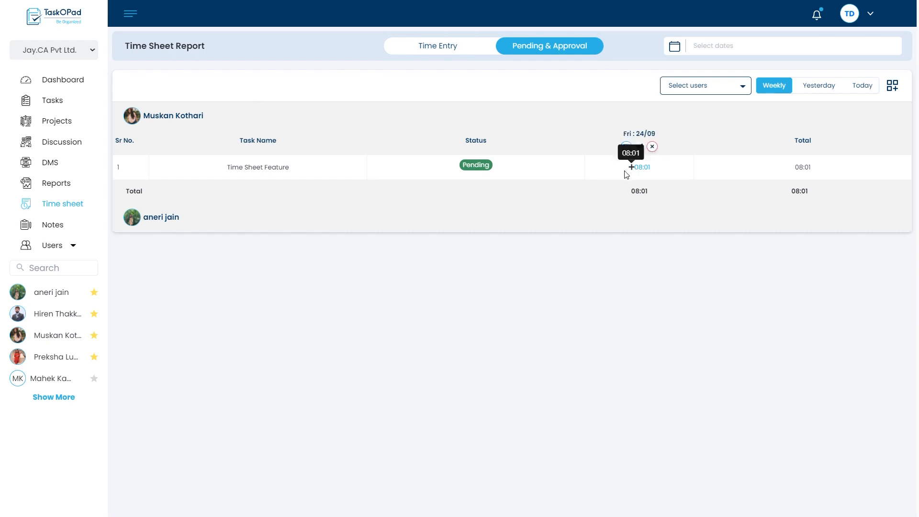
# Dismiss the rejection prompt and approve the first employee's 24/09 time sheet with the note "Approve".
pyautogui.click(652, 147)
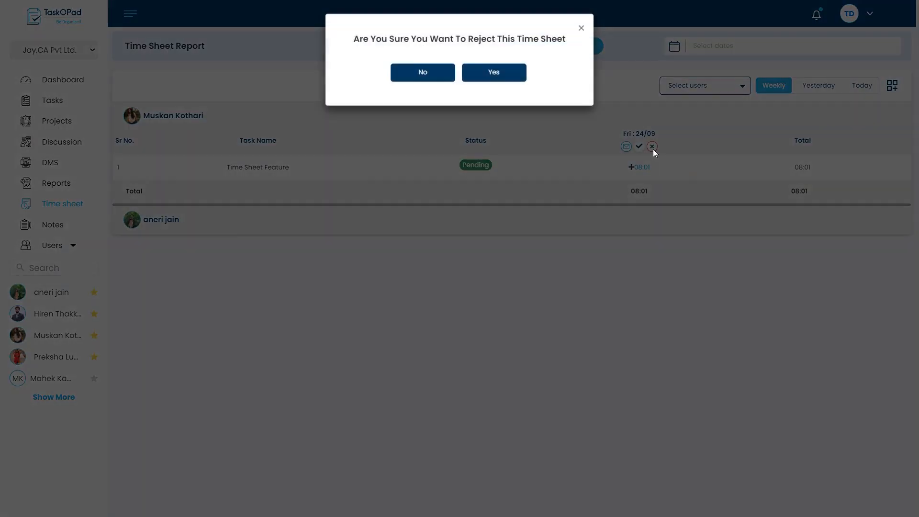
pyautogui.click(583, 31)
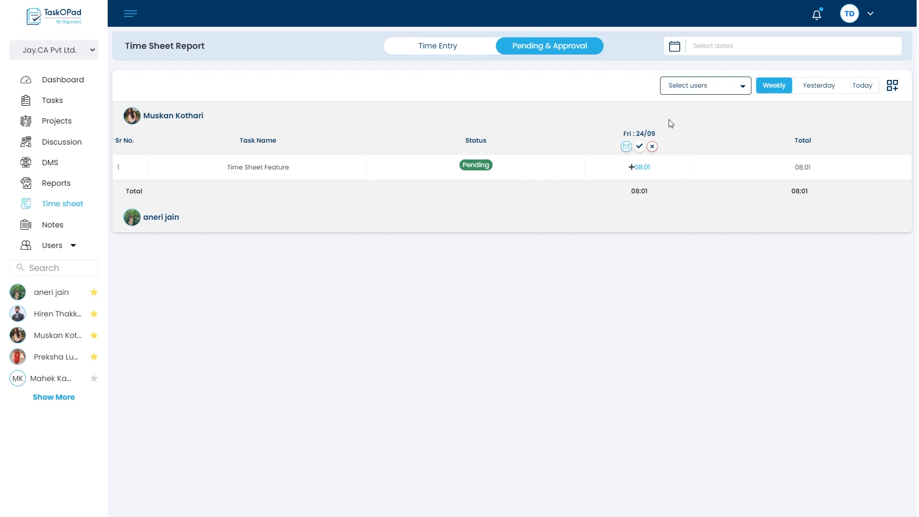
pyautogui.click(640, 147)
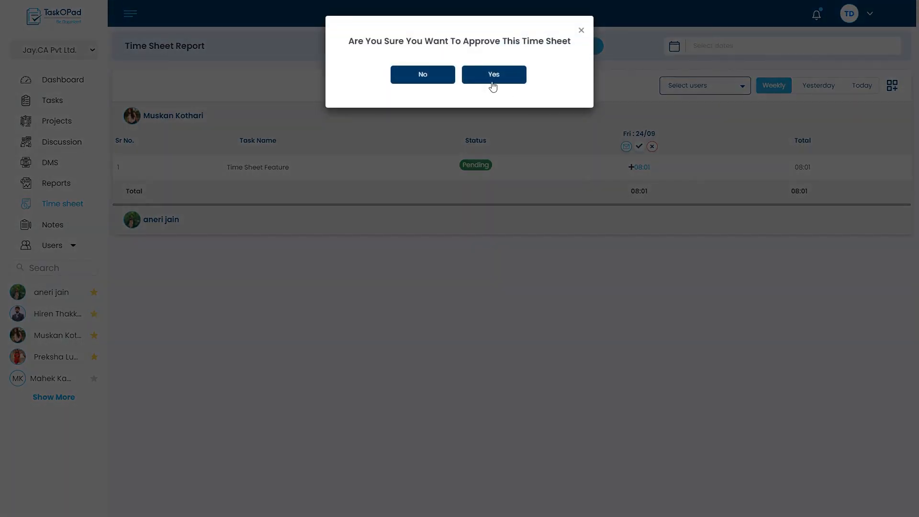
pyautogui.click(492, 82)
pyautogui.click(493, 140)
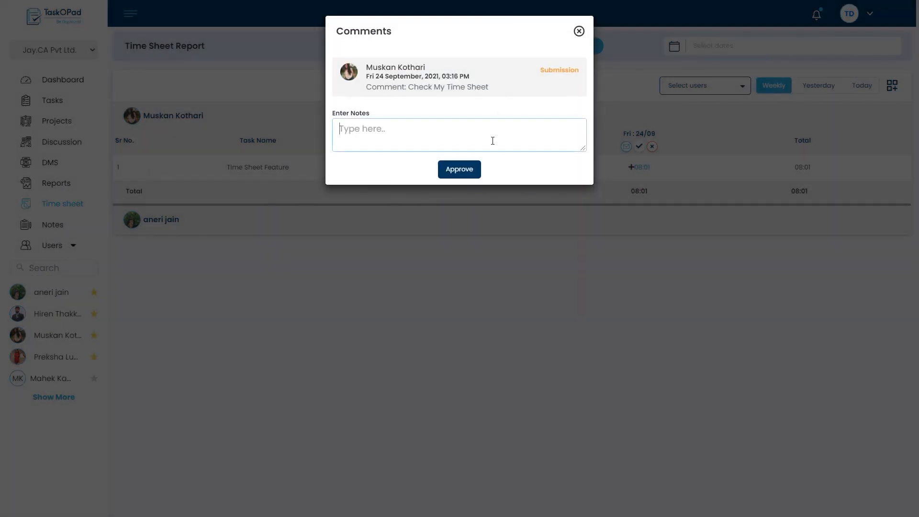
pyautogui.write('Approve')
pyautogui.click(472, 171)
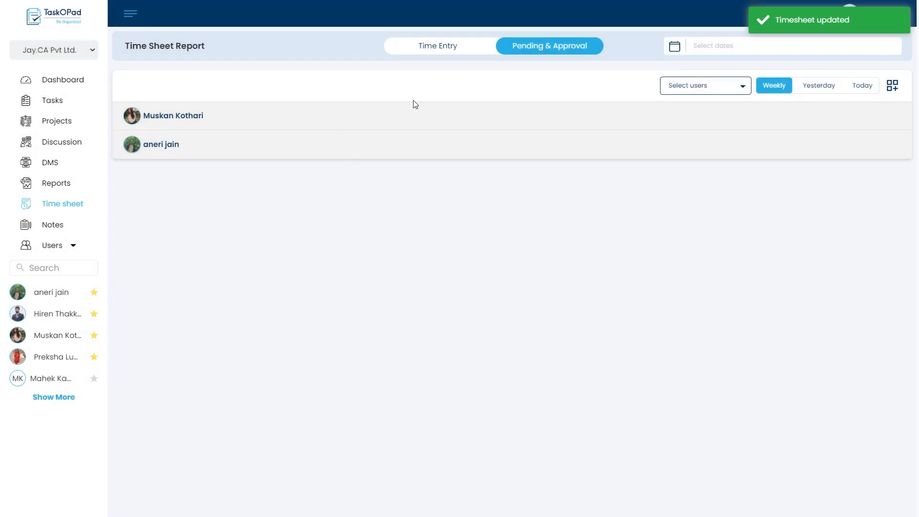
# Add the Client and Service fields to the report and review the comments on the first employee's 24/09 time sheet.
pyautogui.click(894, 89)
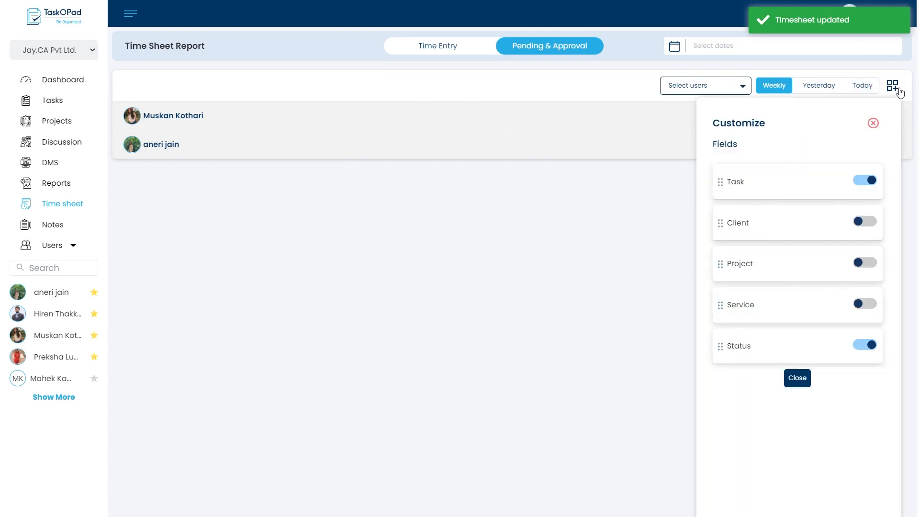
pyautogui.click(868, 221)
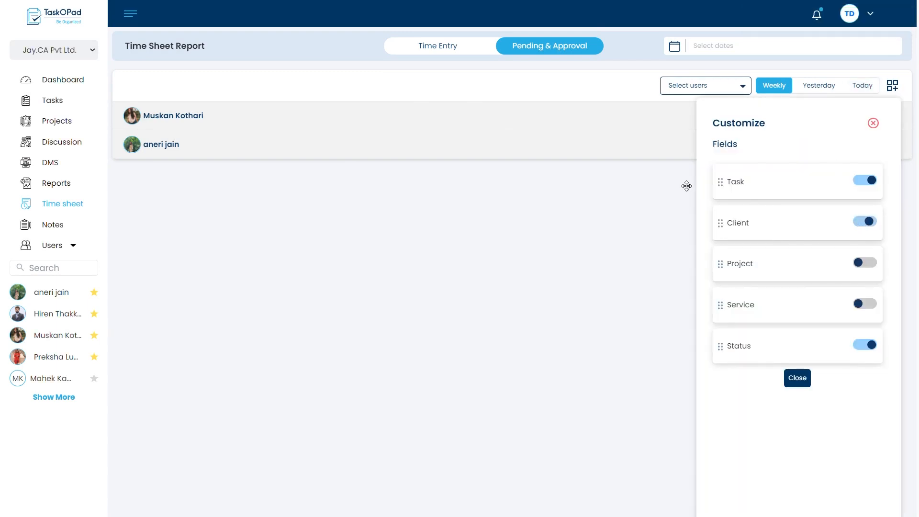
pyautogui.click(870, 305)
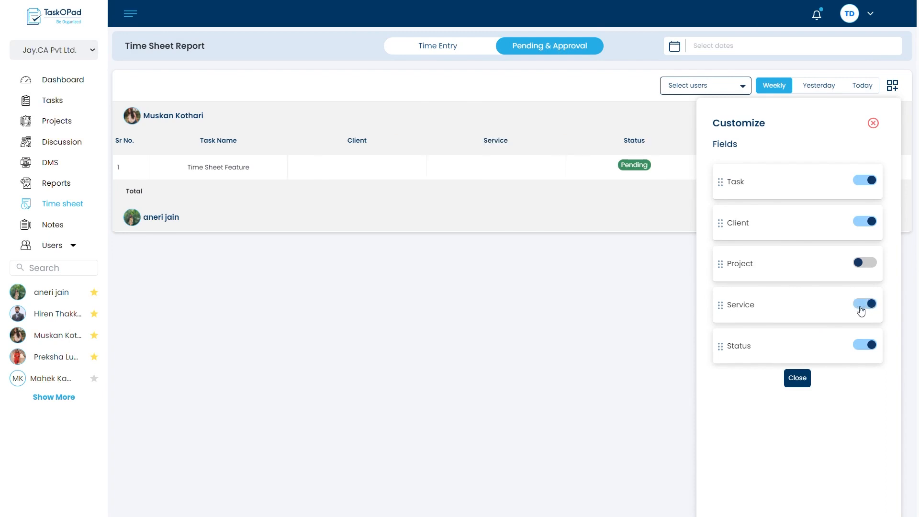
pyautogui.click(873, 124)
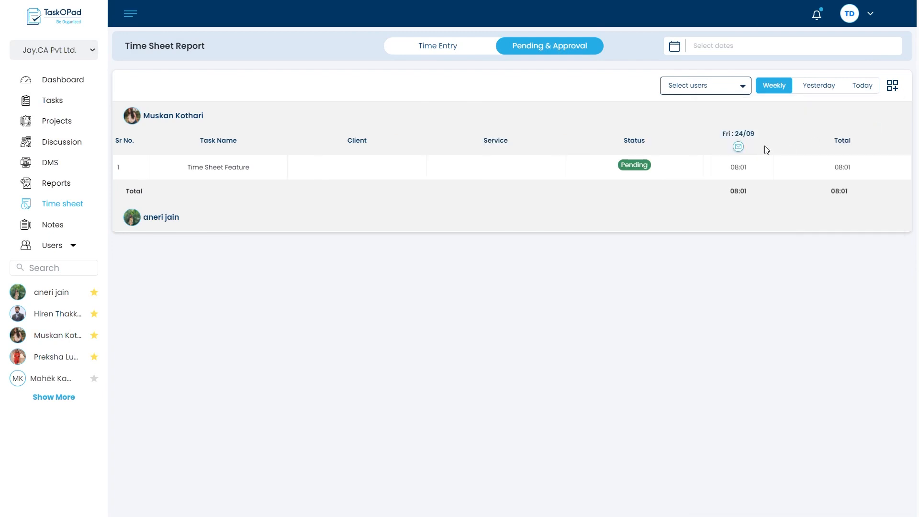
pyautogui.click(740, 148)
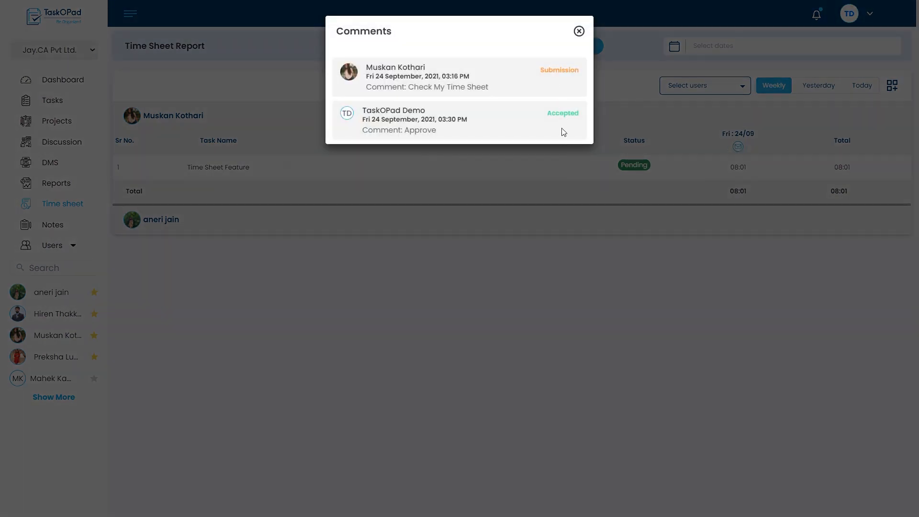
pyautogui.click(580, 31)
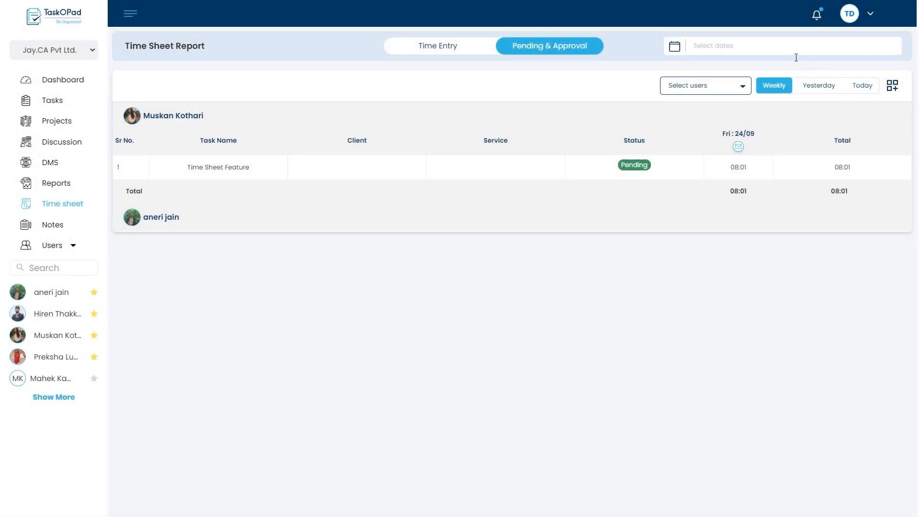
# Filter the approval report to 09/01/2021 - 09/24/2021 and view the first employee's entries for that range.
pyautogui.click(797, 57)
pyautogui.click(663, 116)
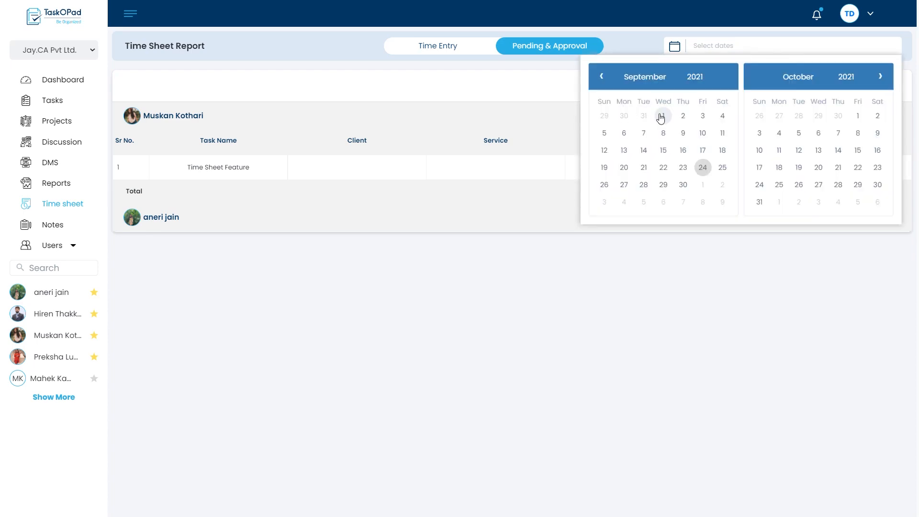
pyautogui.click(703, 167)
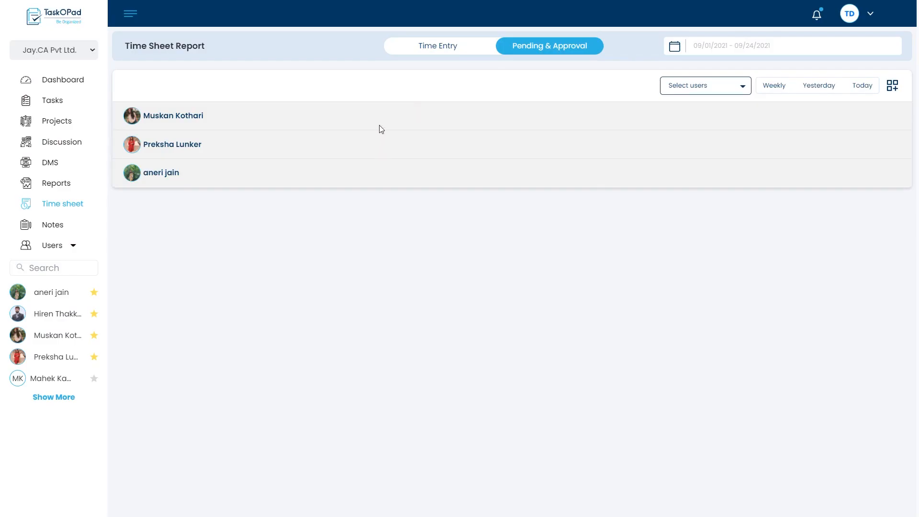
pyautogui.click(380, 125)
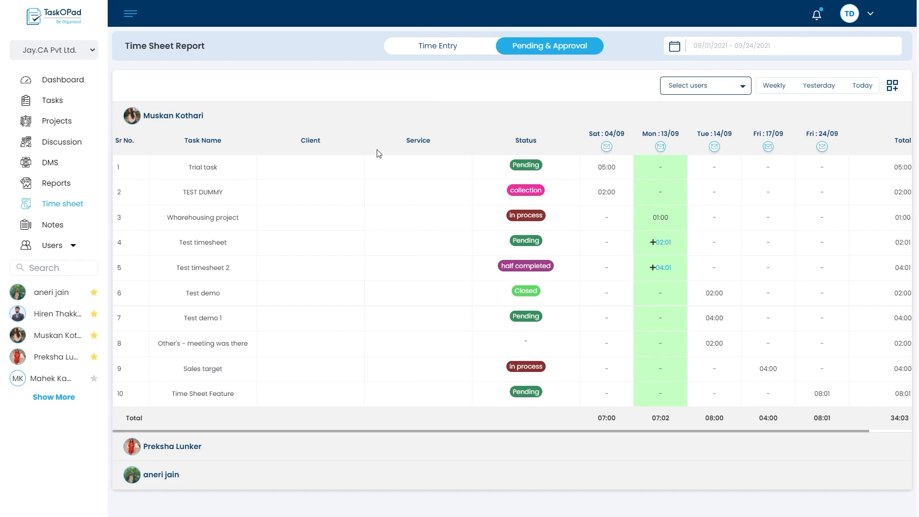
pyautogui.click(408, 118)
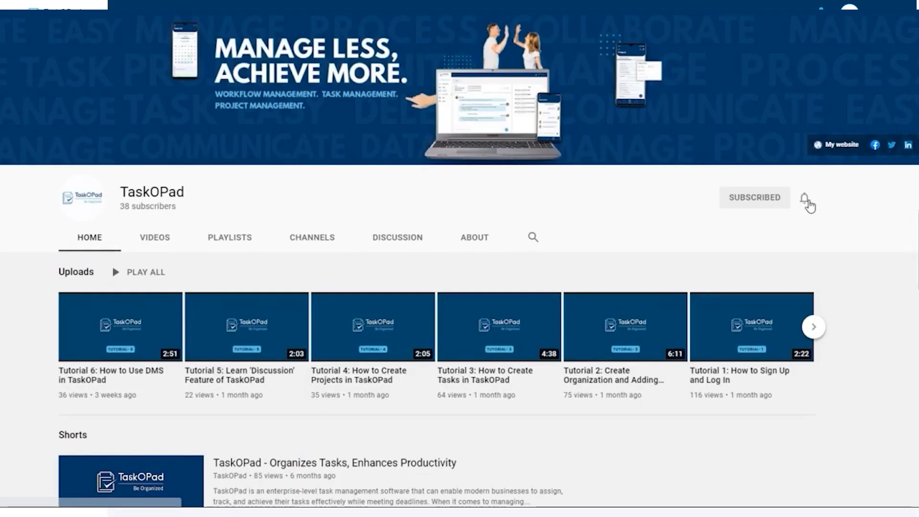
# Switch to the TaskOPad channel on YouTube and turn on its notifications.
pyautogui.click(805, 198)
pyautogui.click(839, 229)
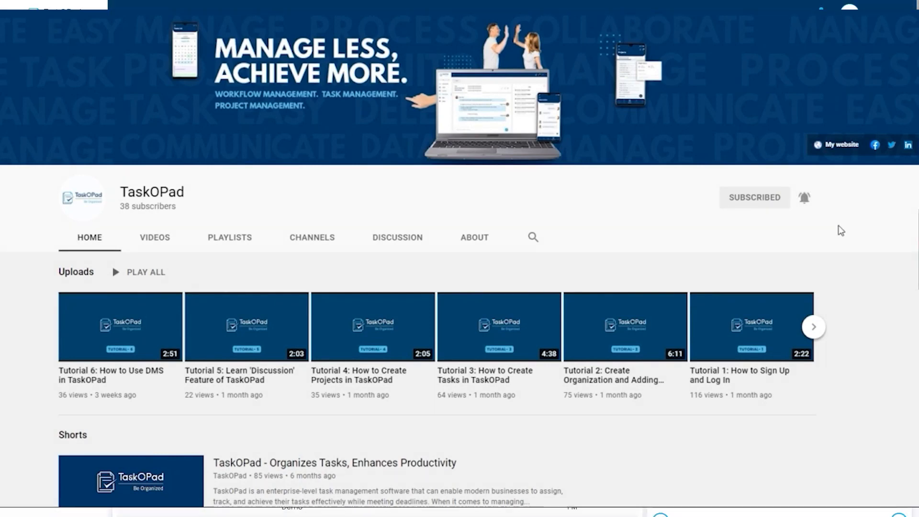